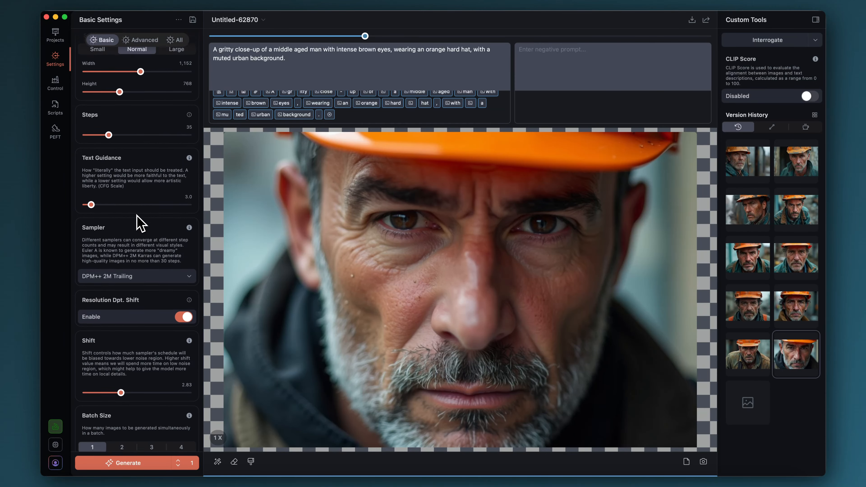
Step: Review the full prompt describing the gritty close-up of the man in the orange hard hat
scroll(113, 164, up, 13)
scroll(106, 126, up, 2)
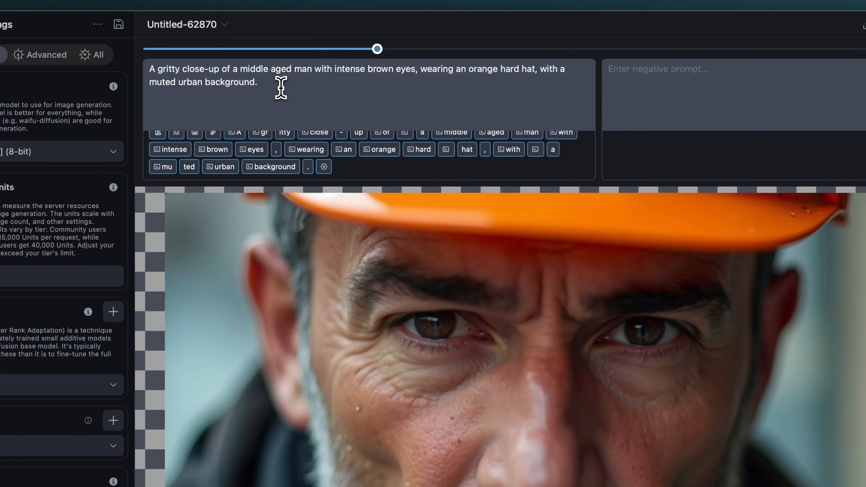
drag(281, 86, 149, 68)
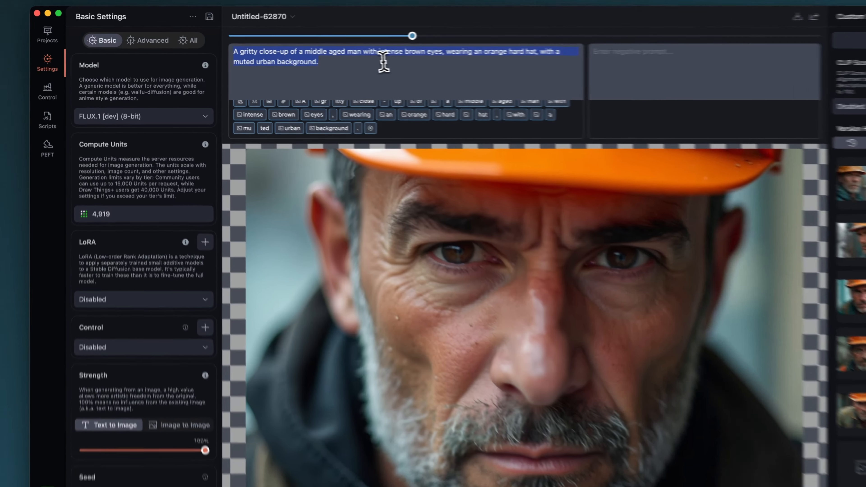
click(320, 60)
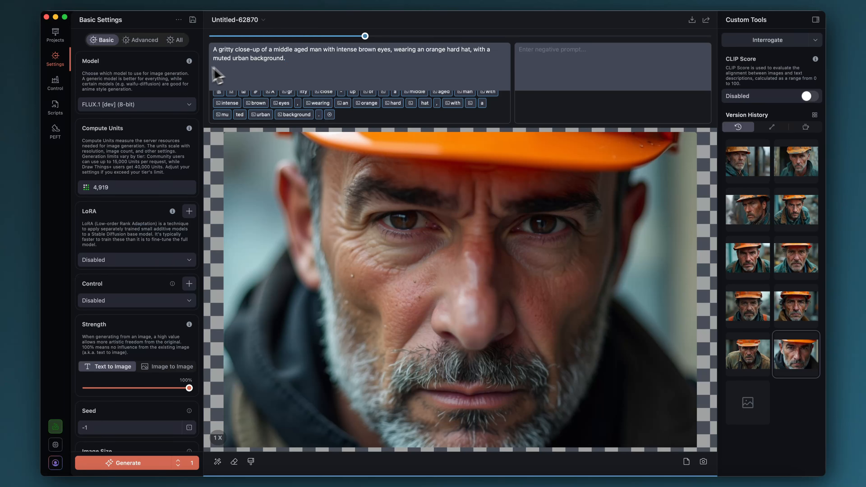
Step: Review the basic generation settings from the model and image size through steps, text guidance, sampler and shift
scroll(141, 275, down, 3)
scroll(145, 277, up, 3)
scroll(143, 277, down, 7)
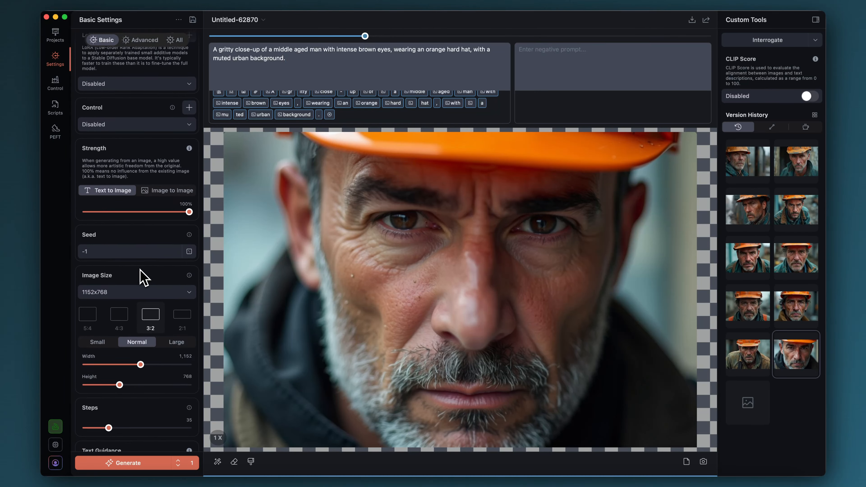
scroll(144, 277, down, 10)
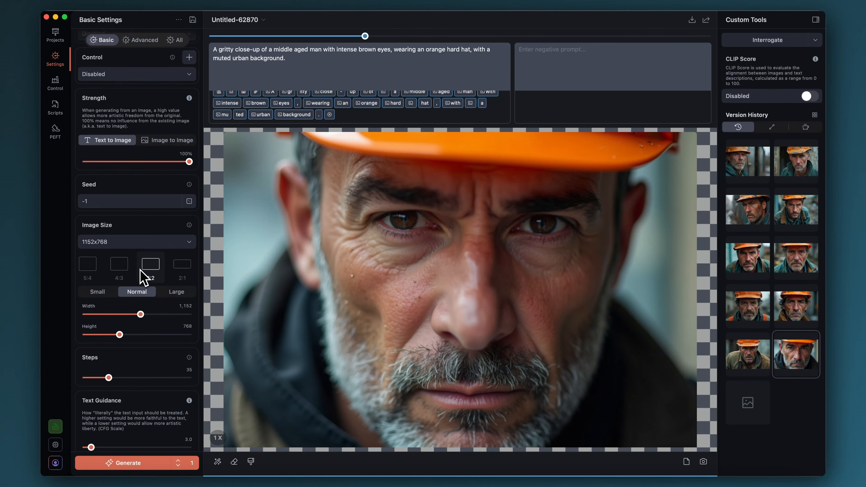
scroll(141, 273, down, 2)
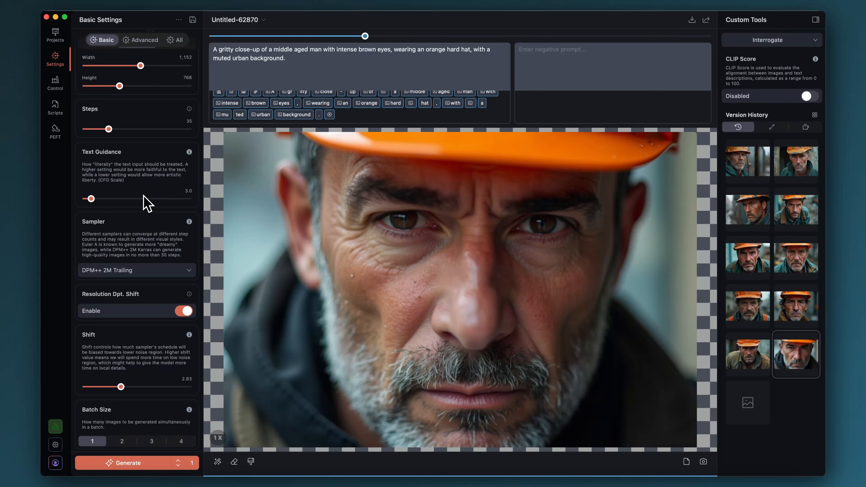
scroll(161, 201, up, 2)
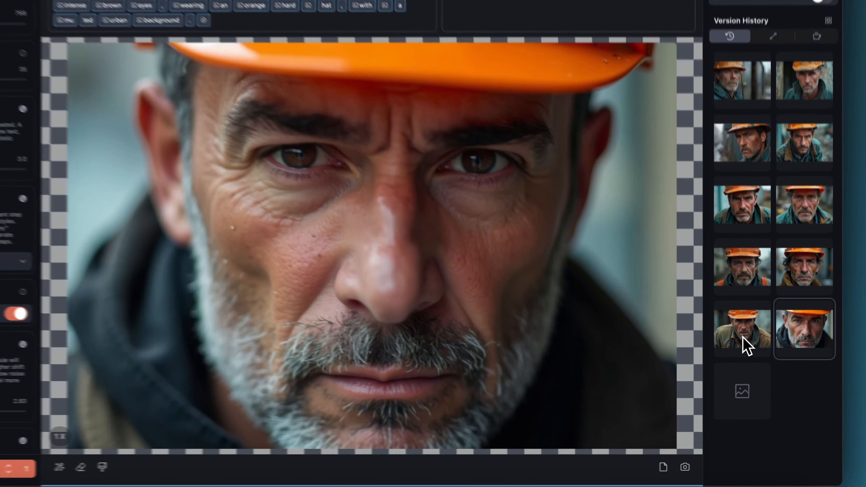
Step: Compare the earliest image version with the next one and examine the "furrowed brow" addition in its prompt
click(749, 361)
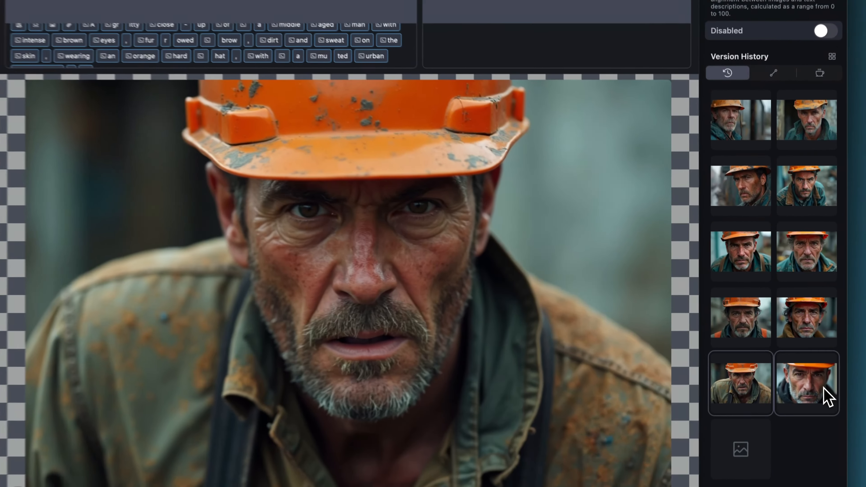
click(789, 367)
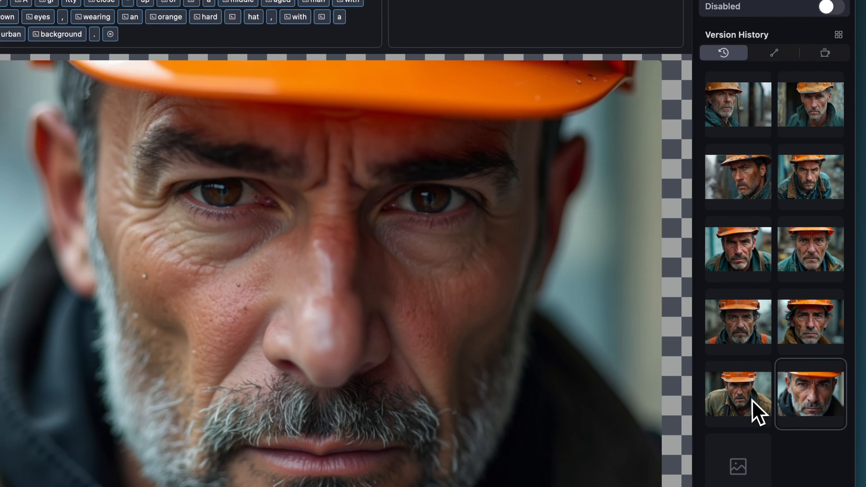
click(749, 408)
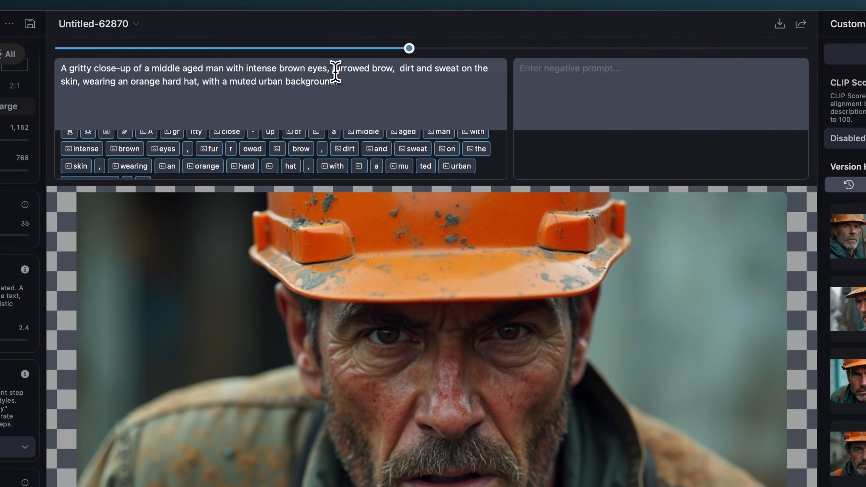
drag(272, 2, 331, 3)
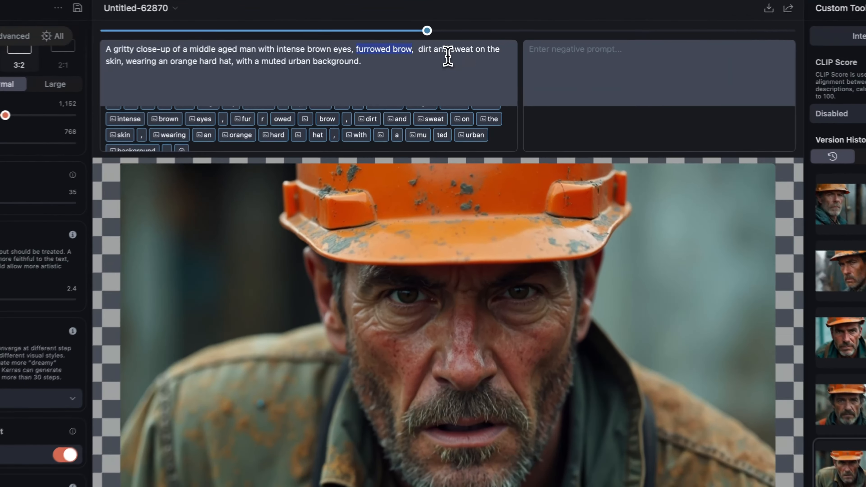
click(457, 57)
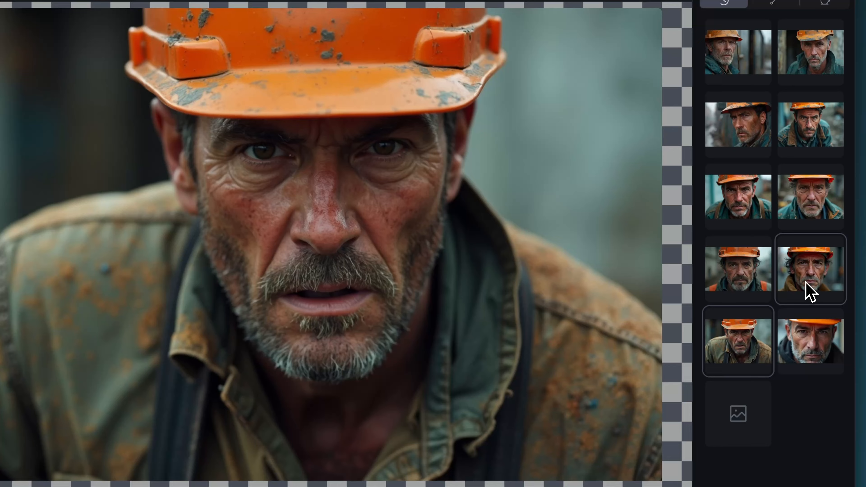
Step: View the next four newer versions in the history and examine the prompt's weathered teal jacket wording
click(806, 284)
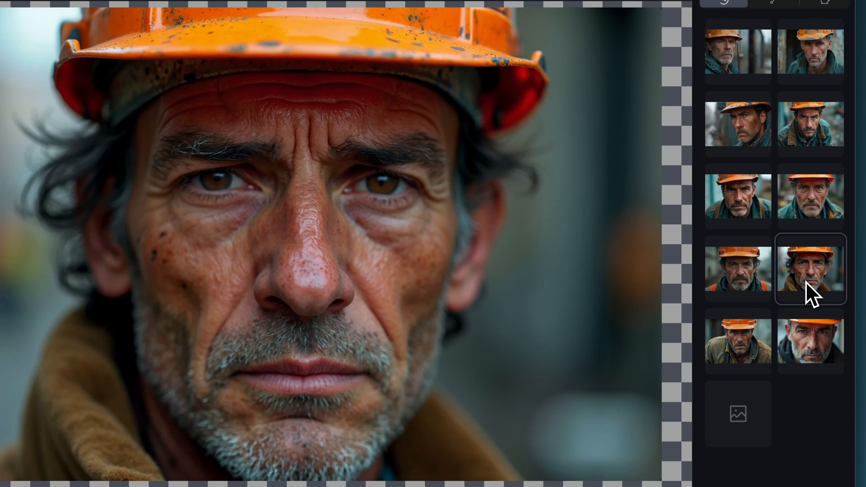
click(746, 289)
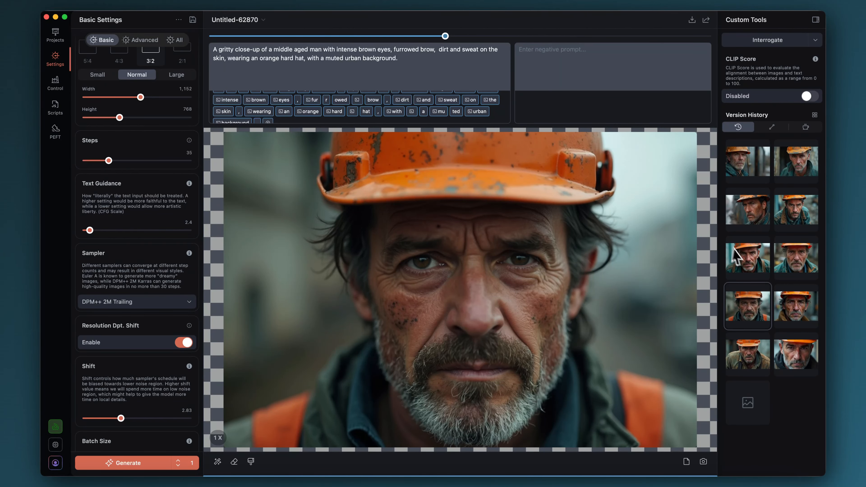
click(792, 268)
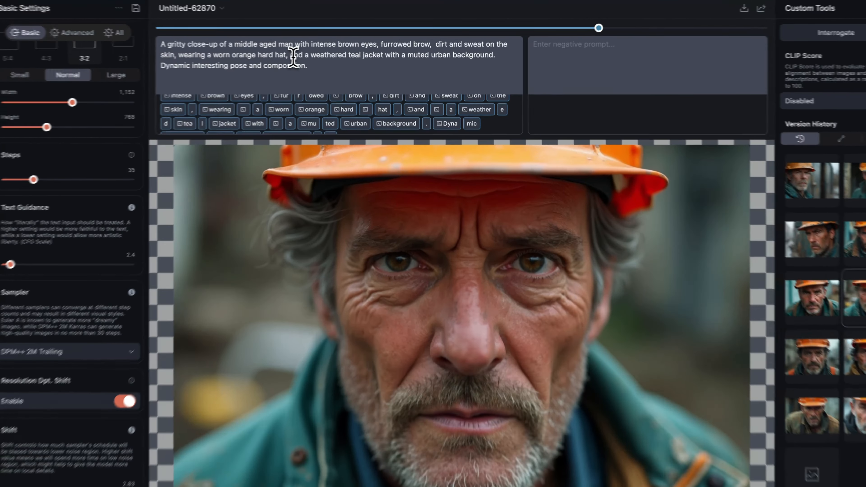
drag(320, 60, 397, 61)
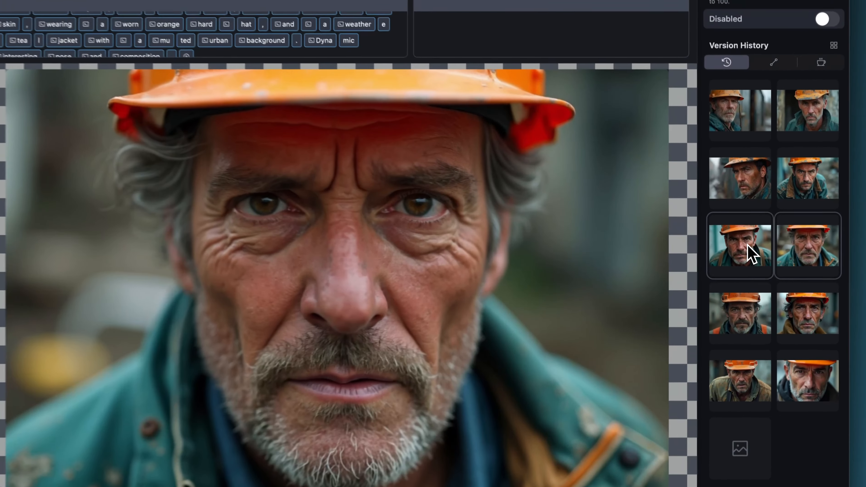
click(754, 260)
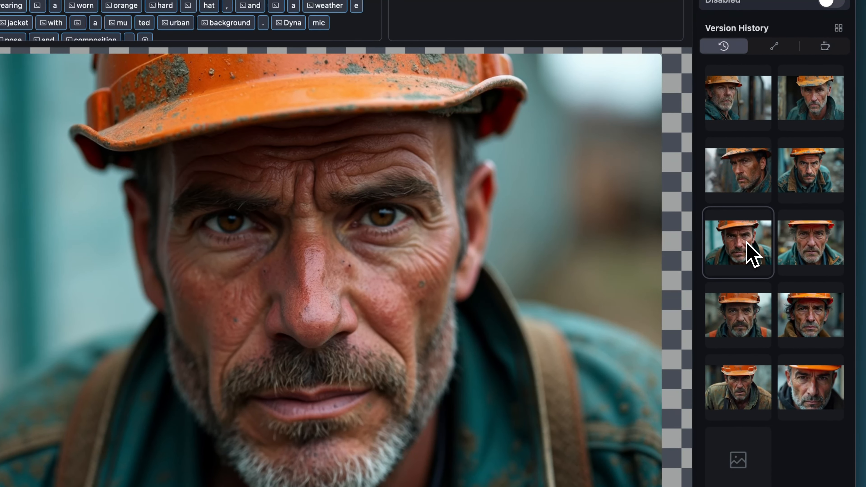
Step: Open the version of the man leaning forward and highlight "Dynamic interesting pose and composition." in its prompt
click(815, 176)
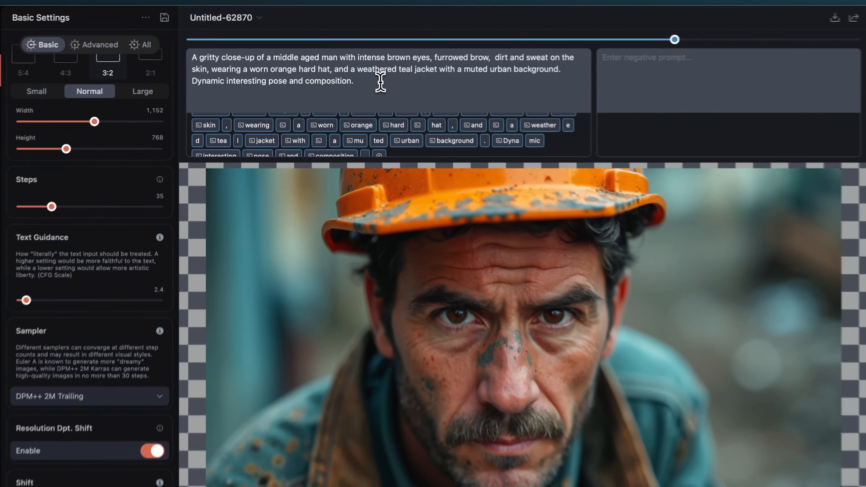
drag(380, 82, 195, 80)
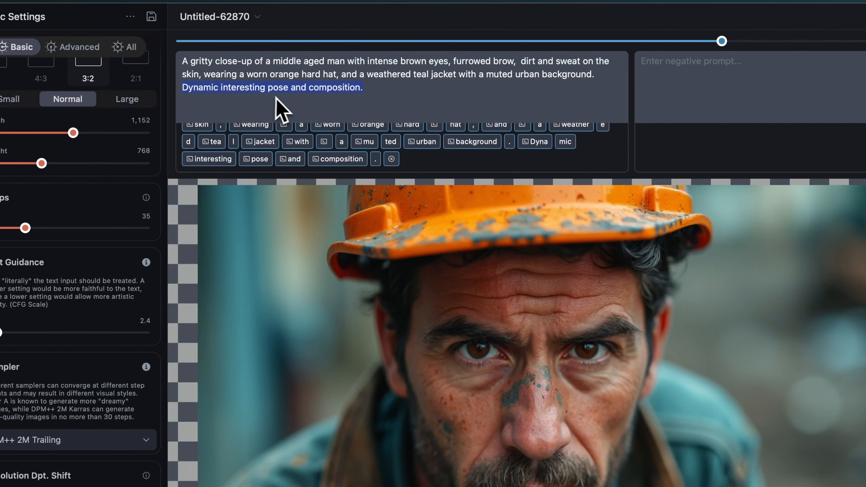
click(369, 89)
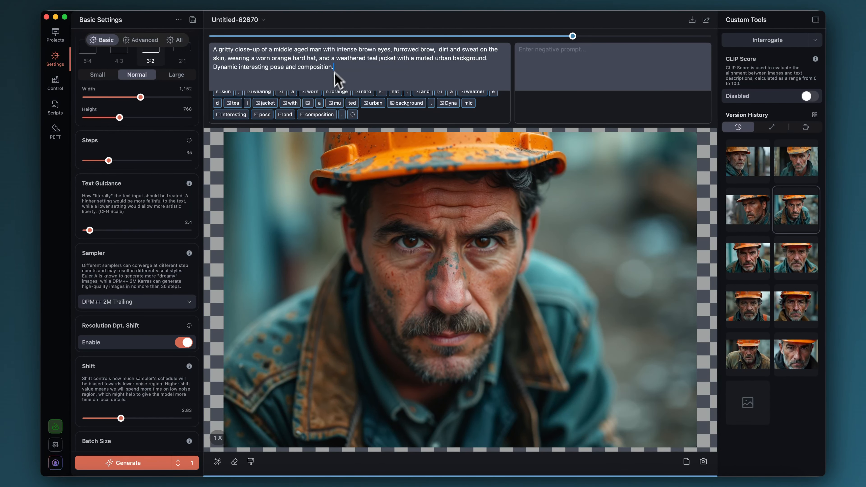
drag(344, 66, 215, 67)
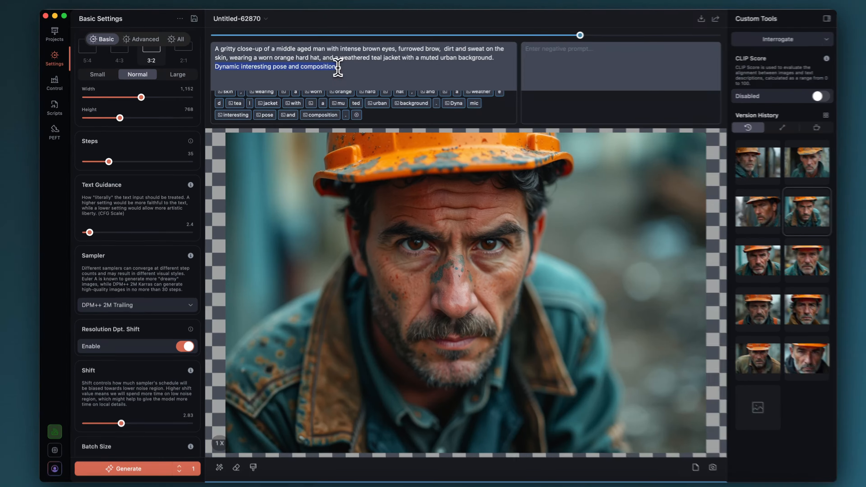
click(334, 67)
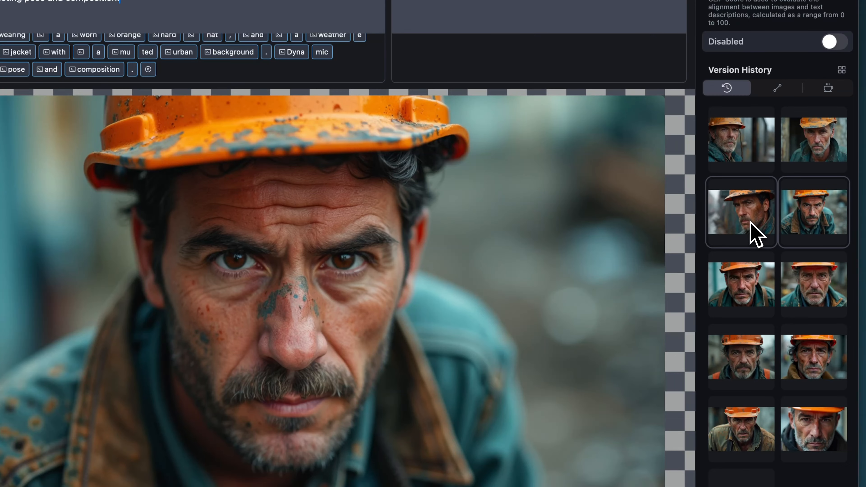
Step: Open the side-facing version, examine the prompt's frame position and facing direction wording, and view the next newer version
click(754, 234)
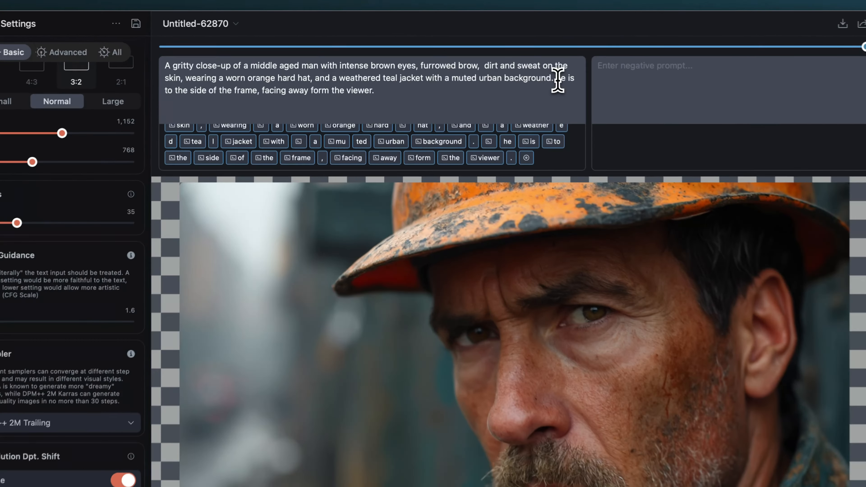
drag(488, 58, 498, 76)
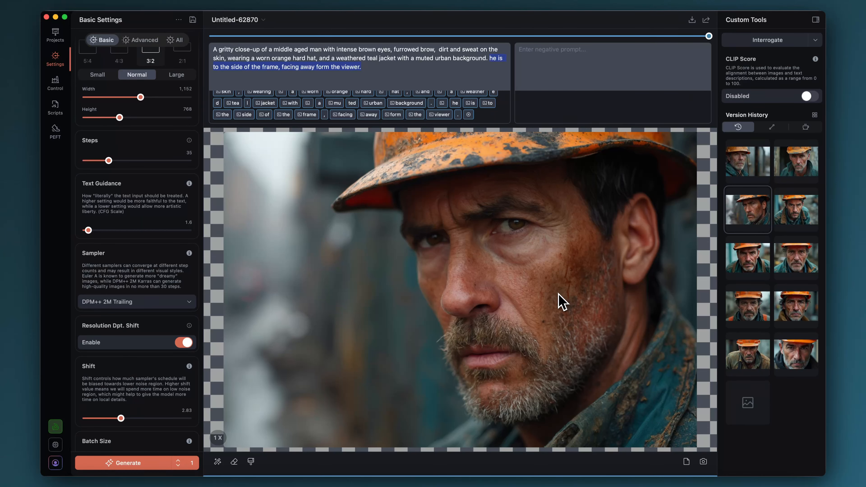
click(799, 166)
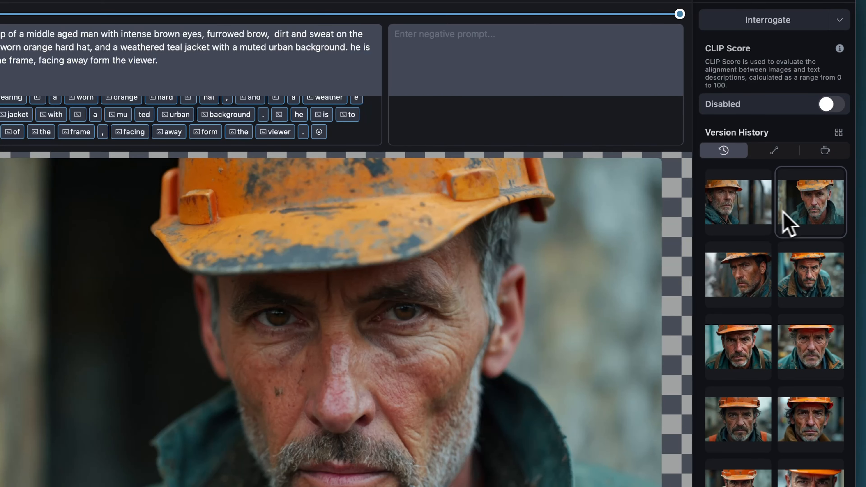
Step: Compare the newest version in the history with the earliest close-up, ending on the newest one
click(738, 209)
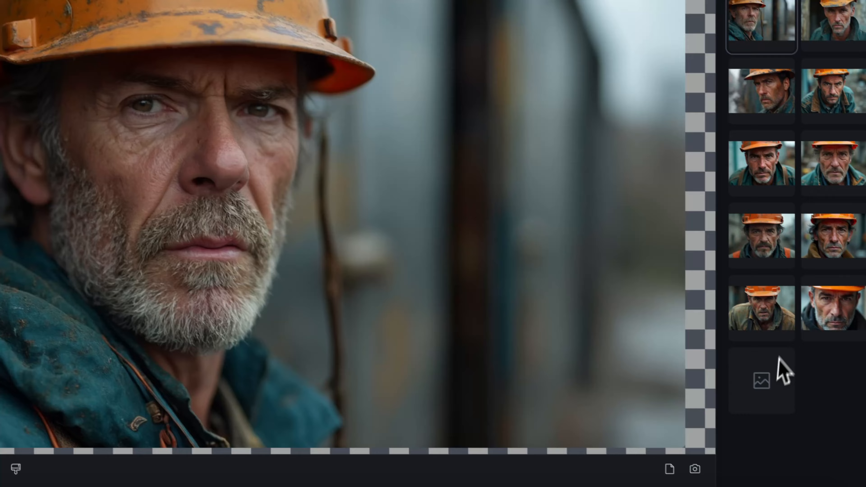
click(819, 311)
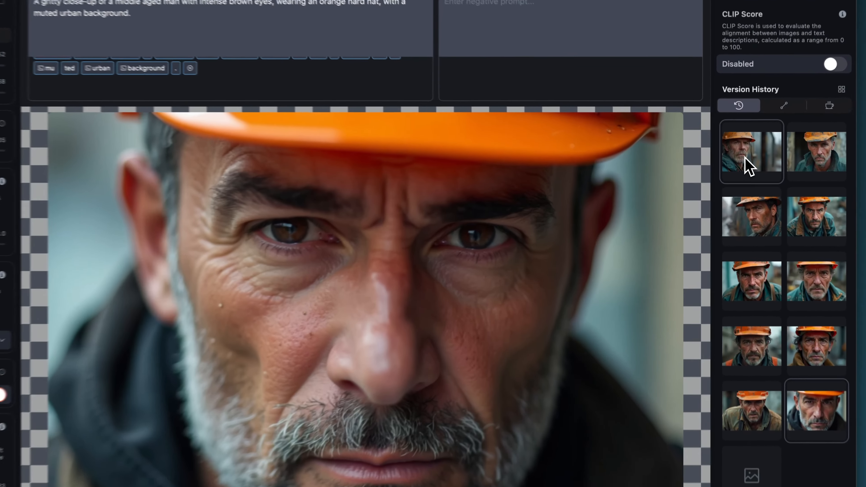
click(744, 167)
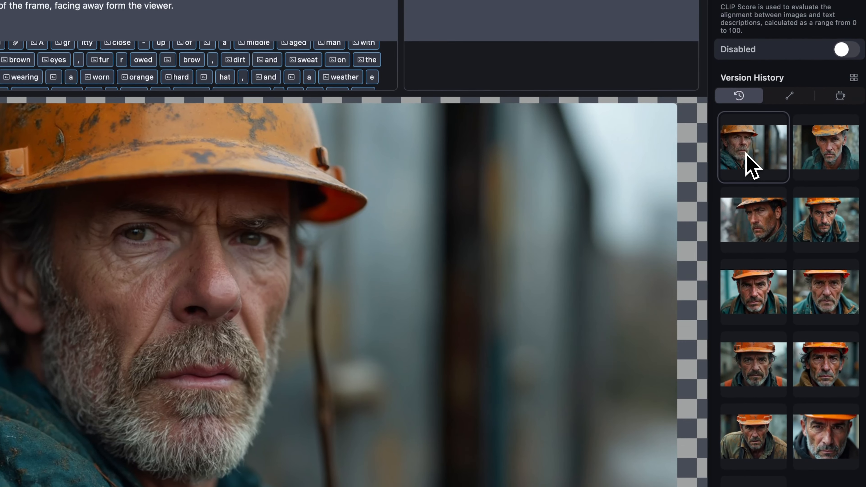